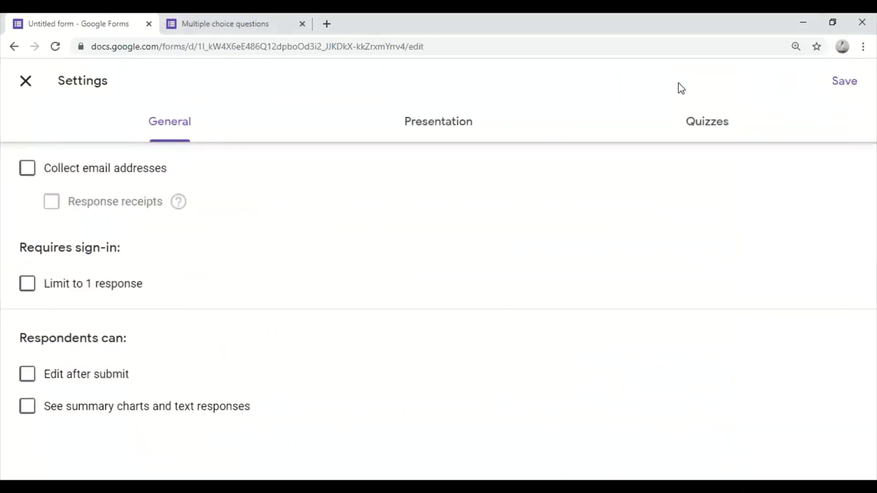
Step: Set the quiz to release marks later, after manual review, and save the form settings
click(703, 133)
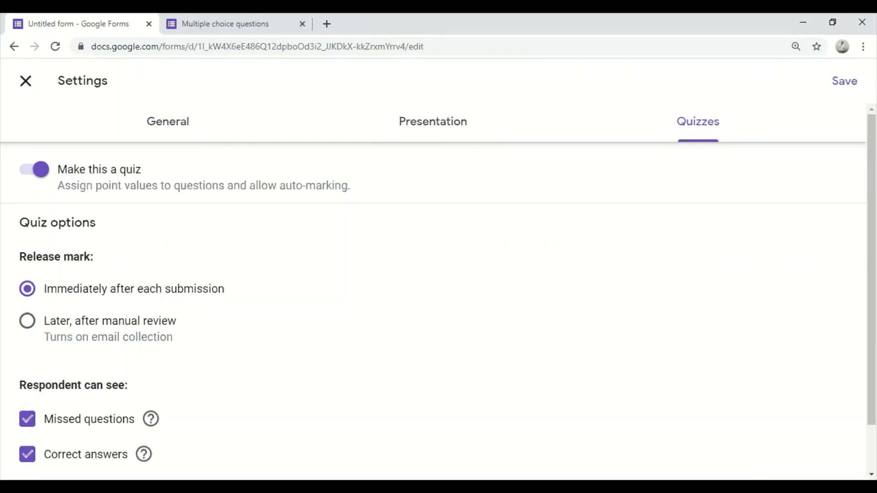
scroll(383, 402, down, 1)
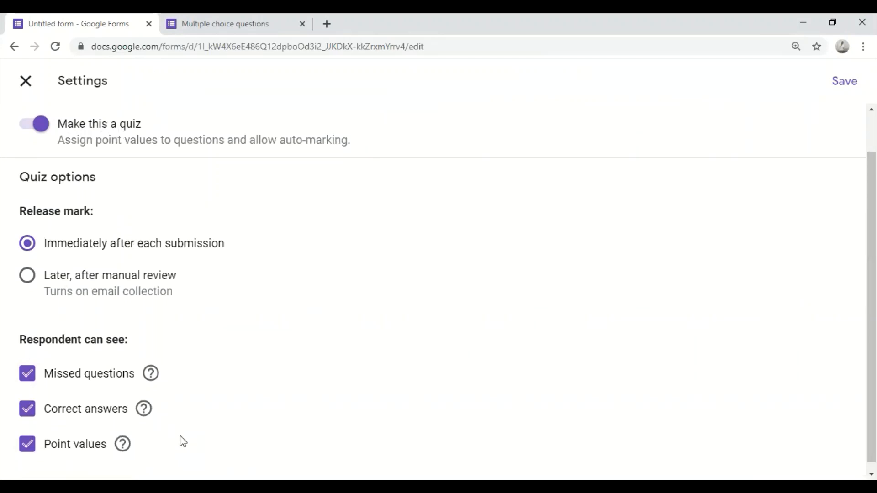
click(27, 275)
click(28, 248)
click(31, 281)
click(837, 85)
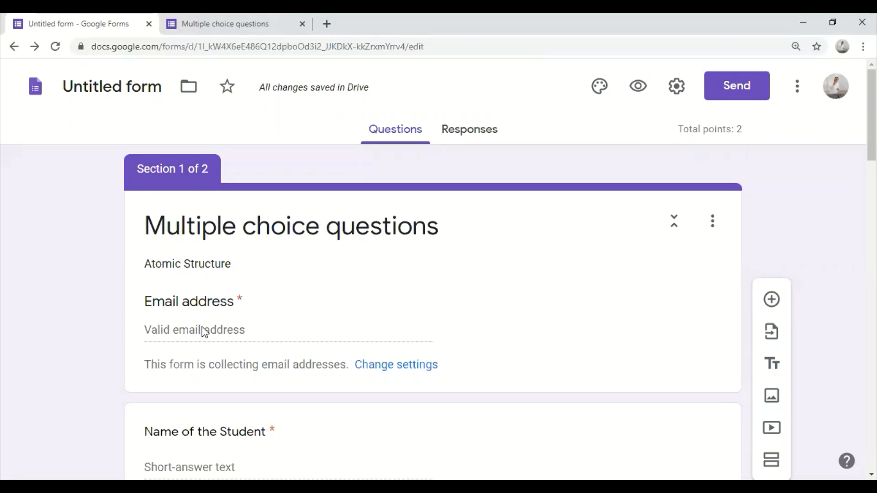
Step: Limit the form to 1 response per respondent, review the presentation and quiz settings, and save
click(678, 87)
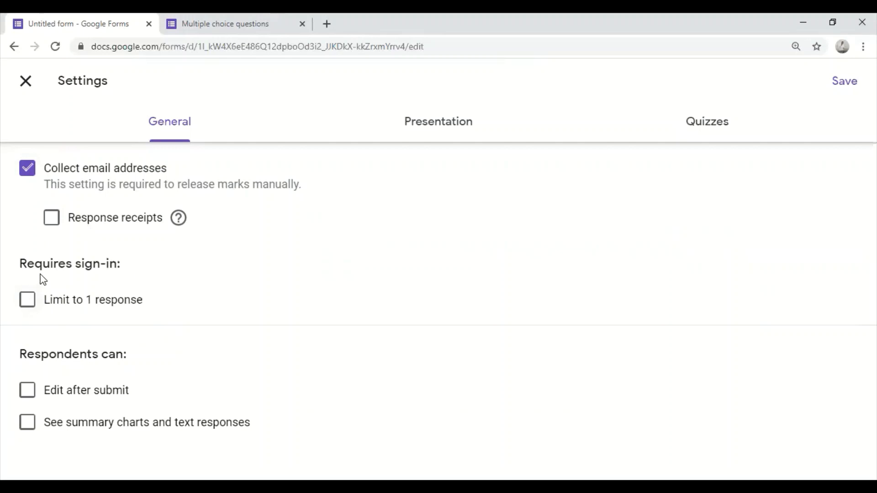
click(27, 301)
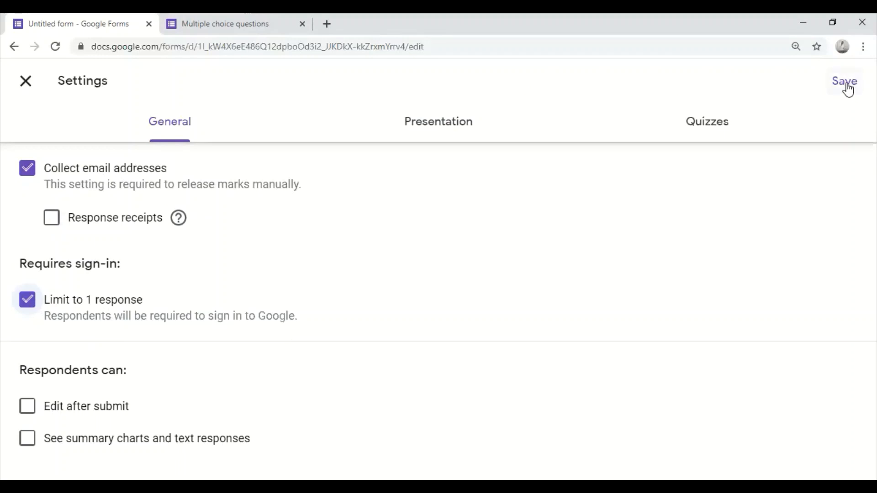
click(448, 122)
click(684, 126)
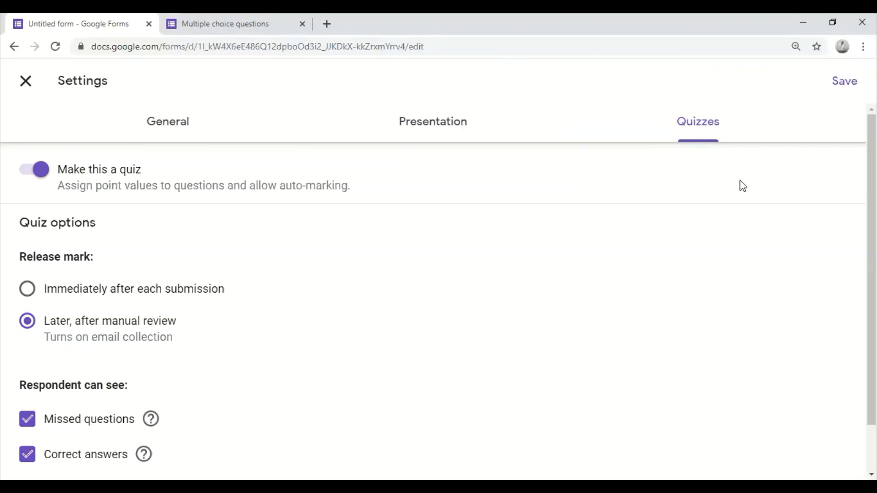
click(846, 82)
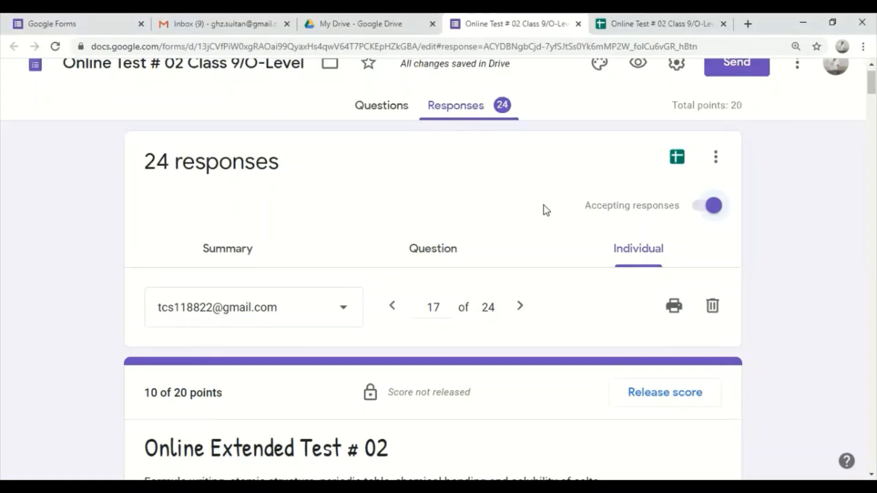
Step: Stop the Online Test # 02 Class 9/O-Level form from accepting responses
click(714, 207)
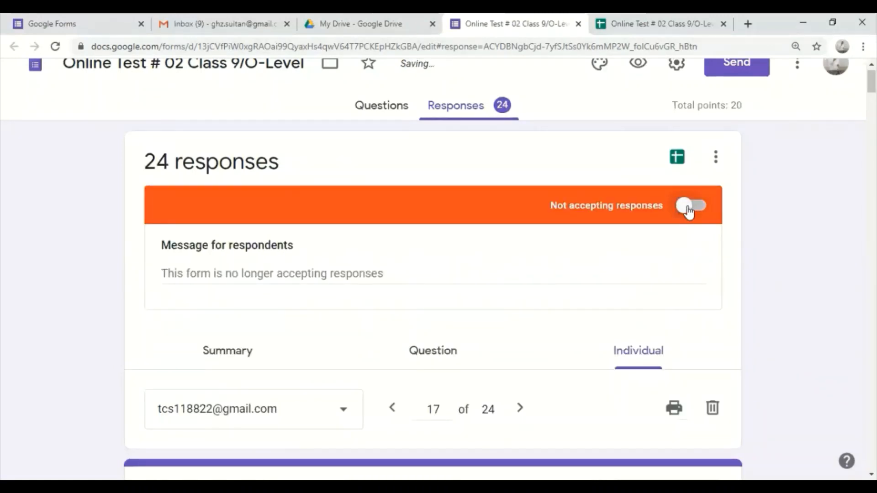
click(687, 207)
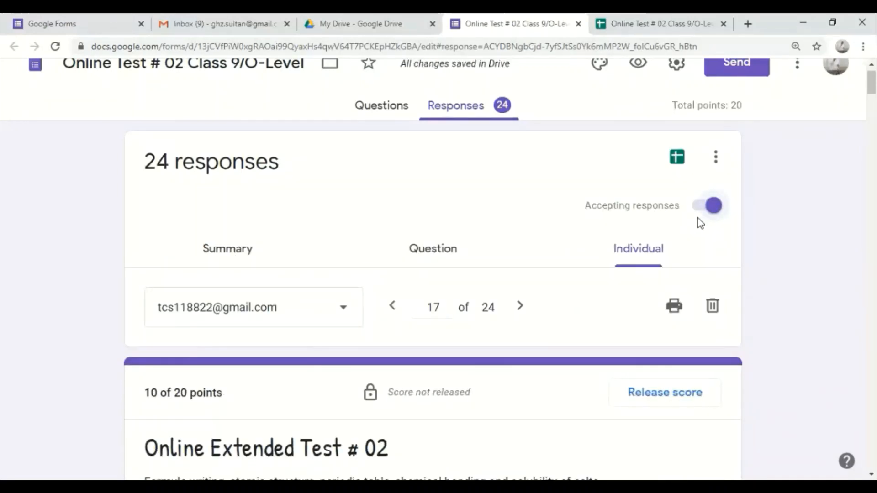
click(712, 208)
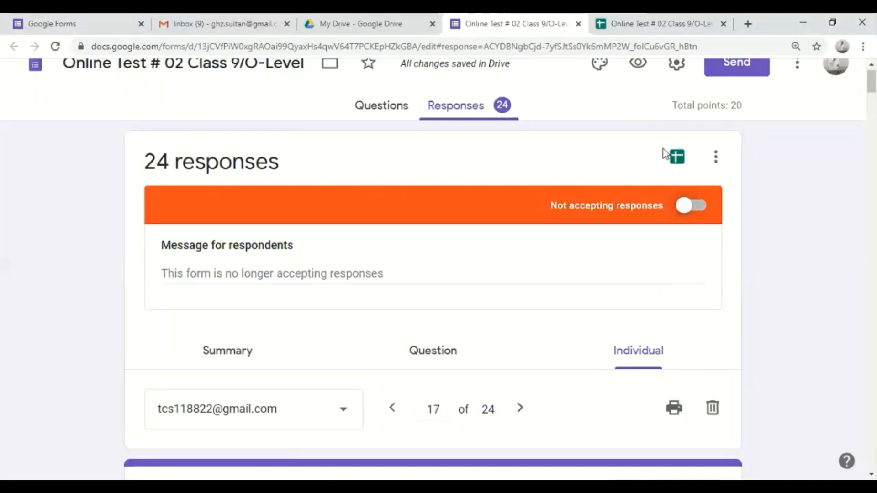
Step: Generate a shortened sharing link for the form and copy it
scroll(437, 269, up, 1)
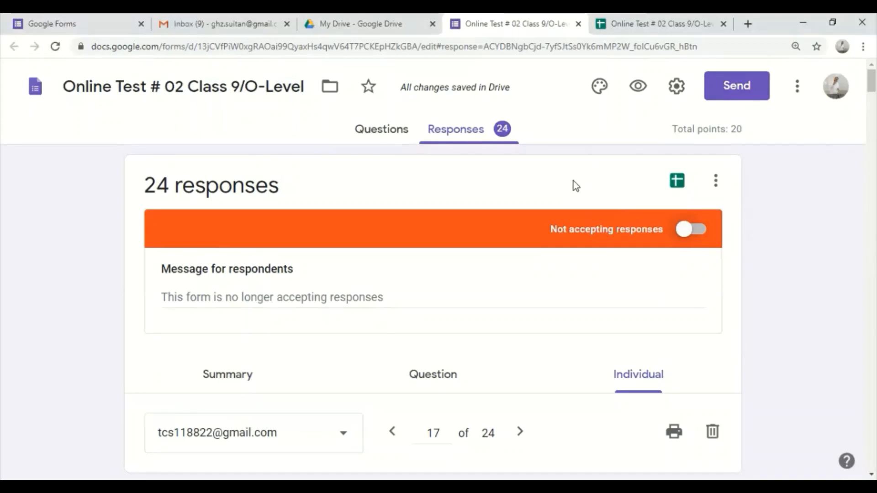
click(735, 89)
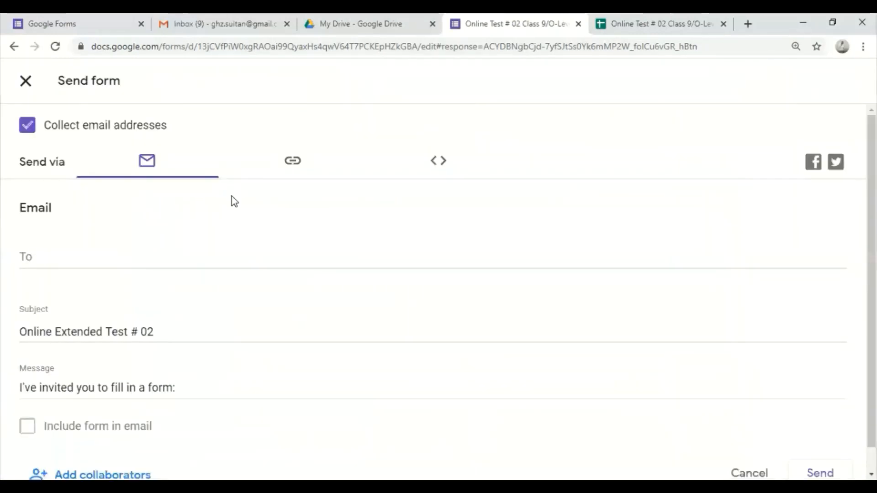
click(295, 163)
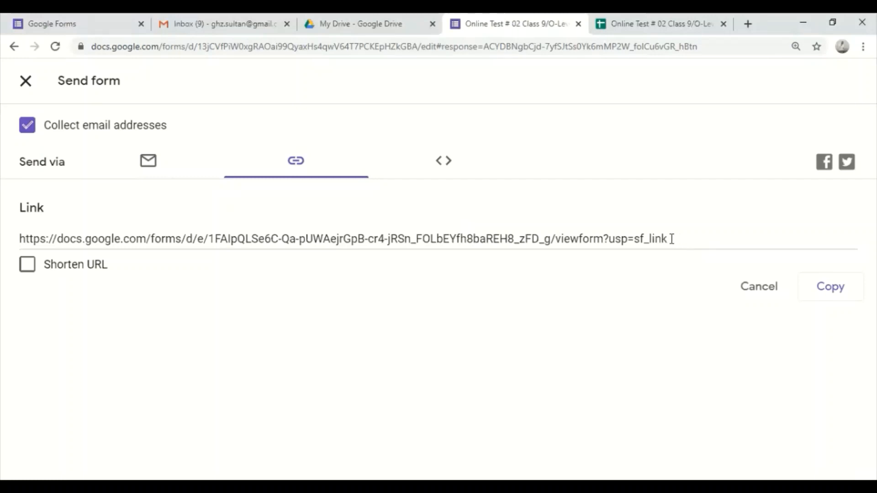
click(27, 265)
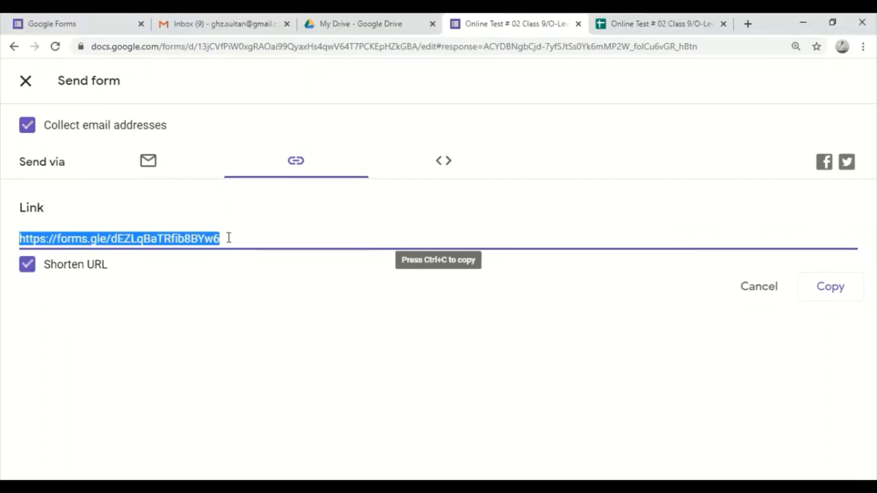
click(832, 293)
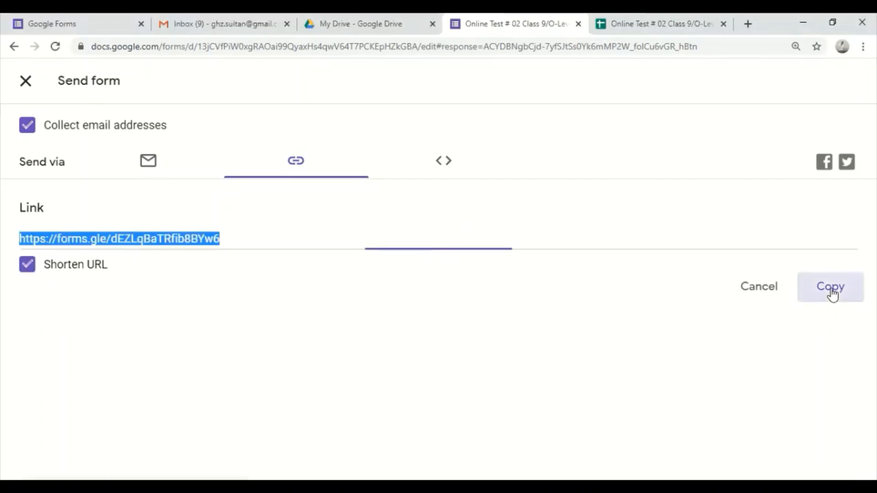
Step: Switch to Gmail and start a new message addressed to the recipient's suggested Yahoo address
click(202, 23)
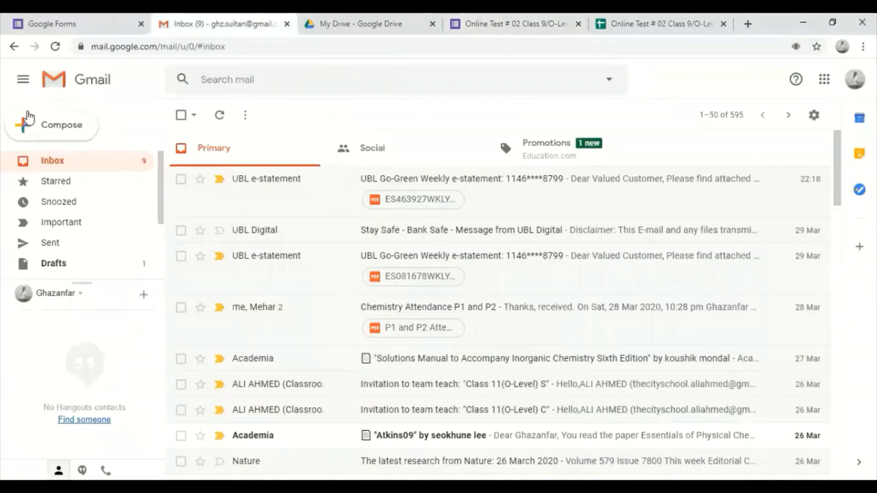
click(30, 127)
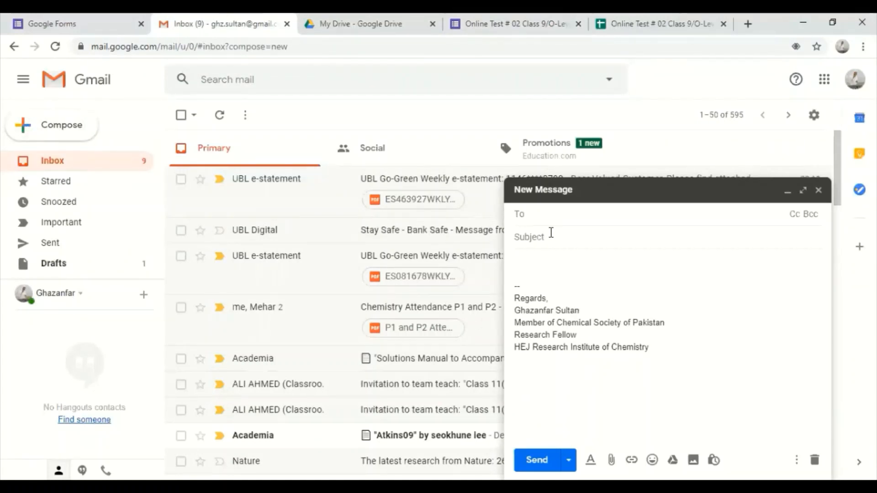
text(gh)
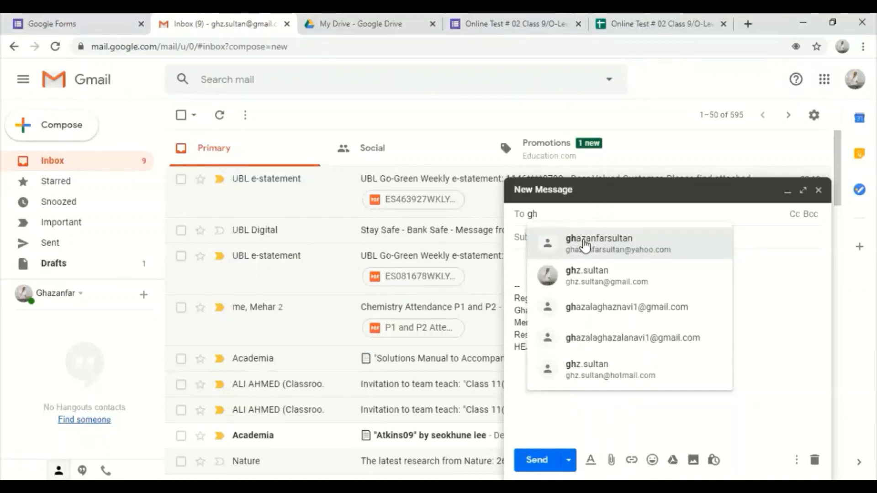
click(581, 246)
Step: Give the message the subject "Test # 02/Class 9", paste the copied form link into its body, and send it
click(563, 240)
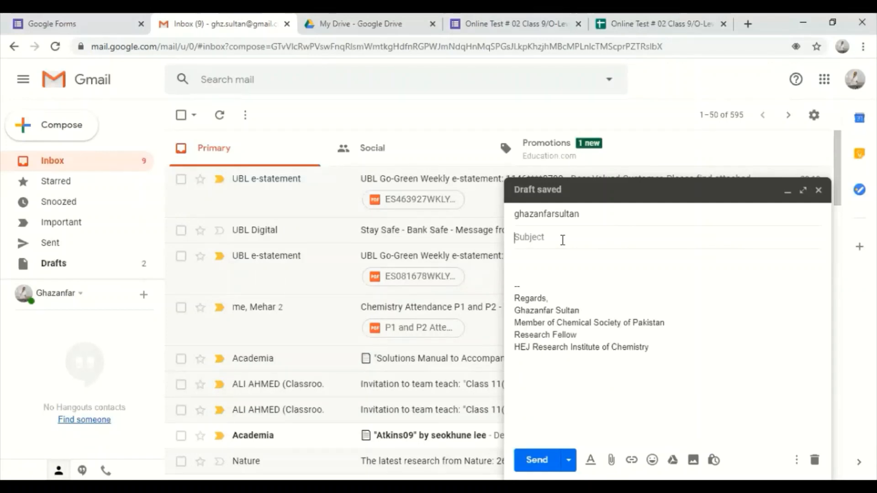
text(Test # 02/Class)
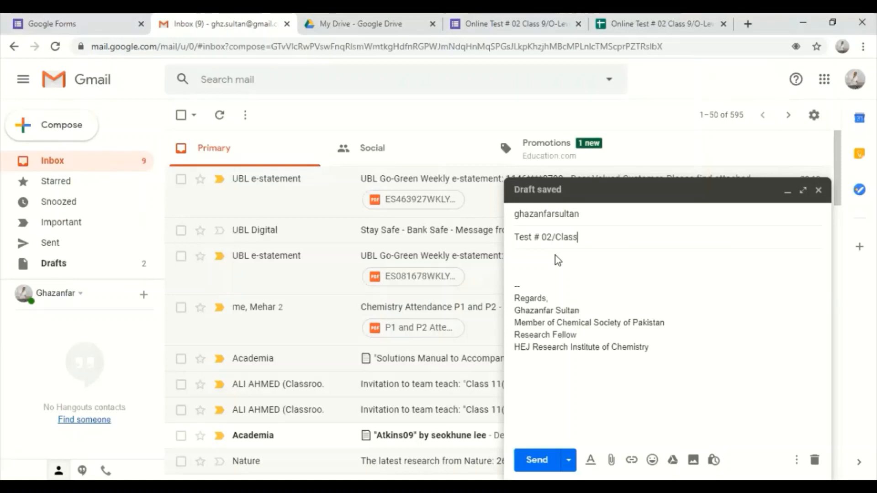
text( 9)
key(Tab)
key(ctrl+v)
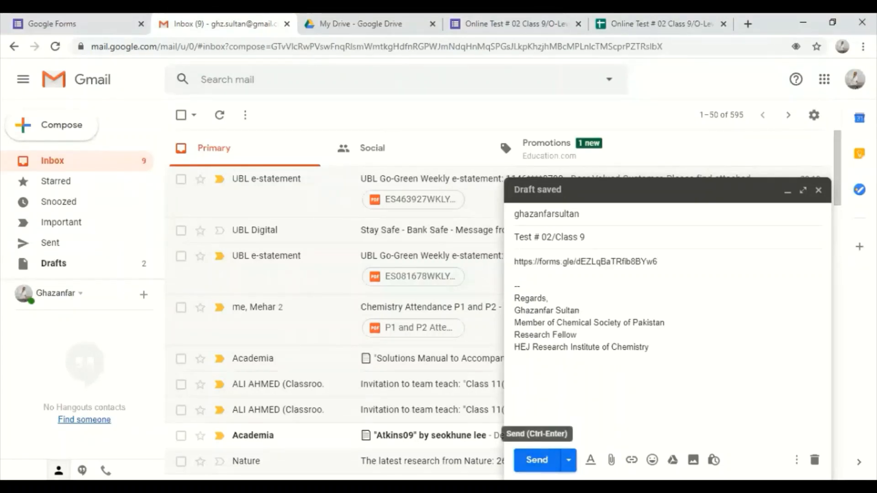
click(537, 460)
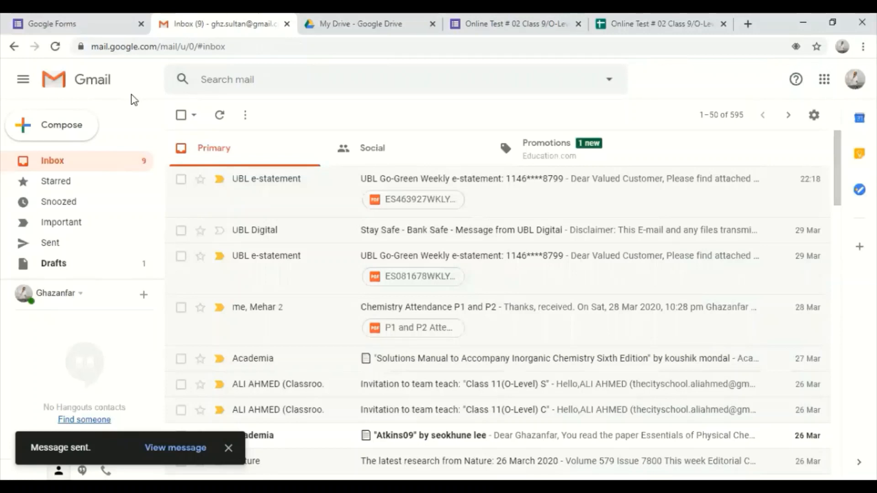
Step: View the spreadsheet of form responses, and return to the test form, closing its sending options
click(690, 29)
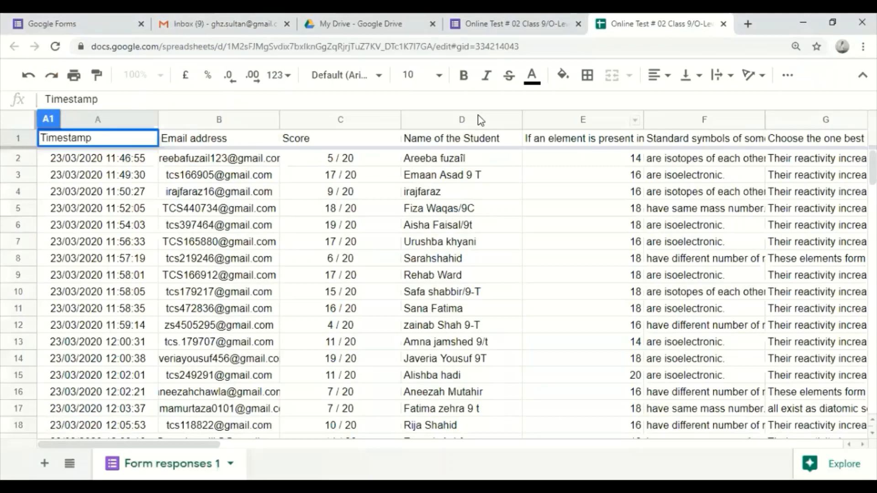
click(548, 39)
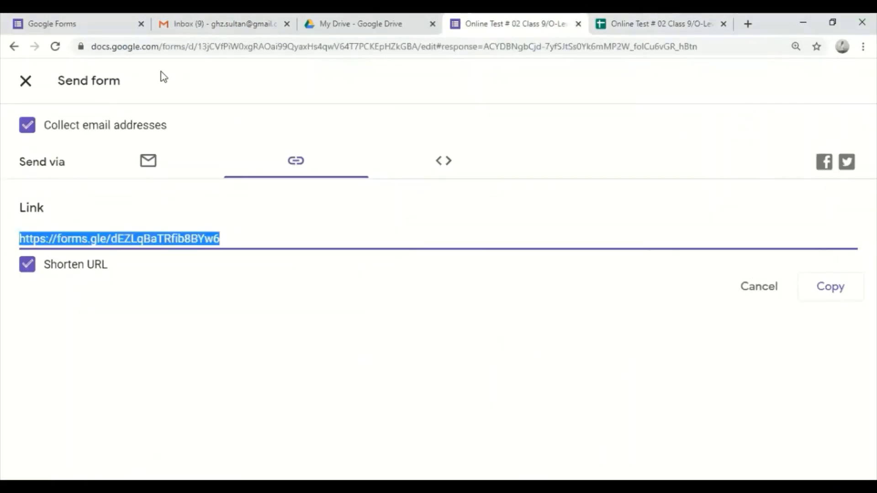
click(26, 81)
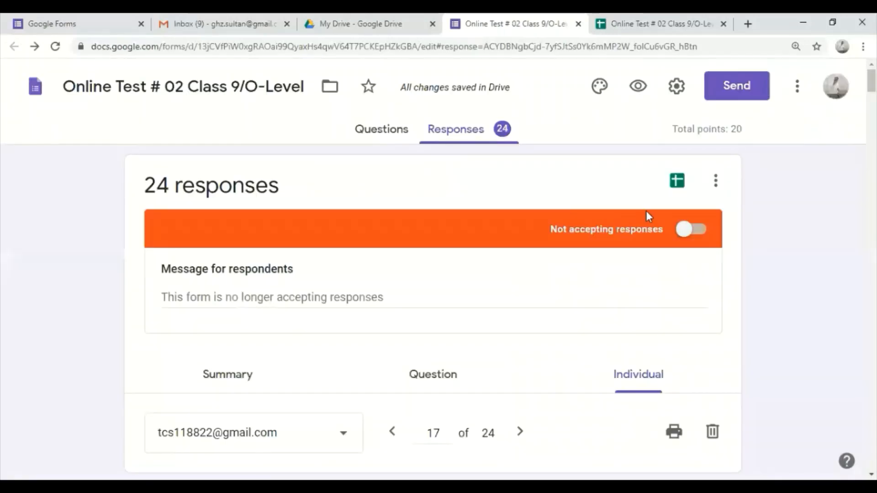
Step: Allow the form to accept responses and switch response collection off again
click(691, 228)
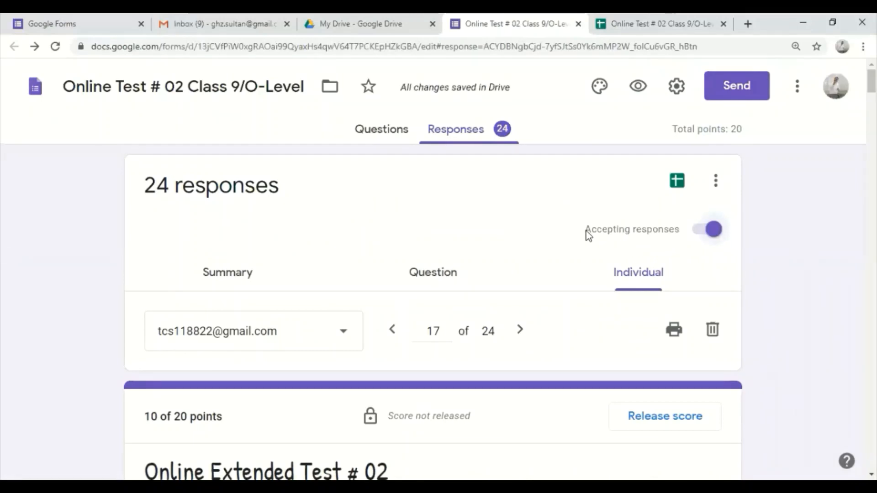
click(715, 234)
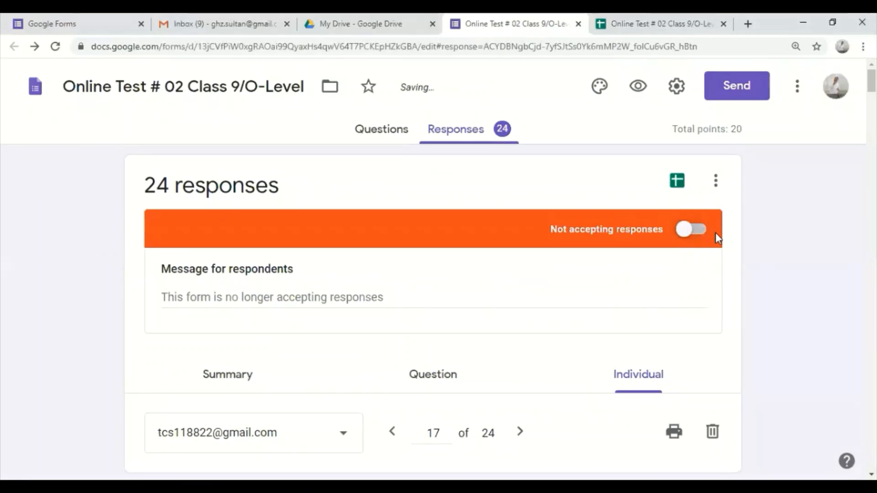